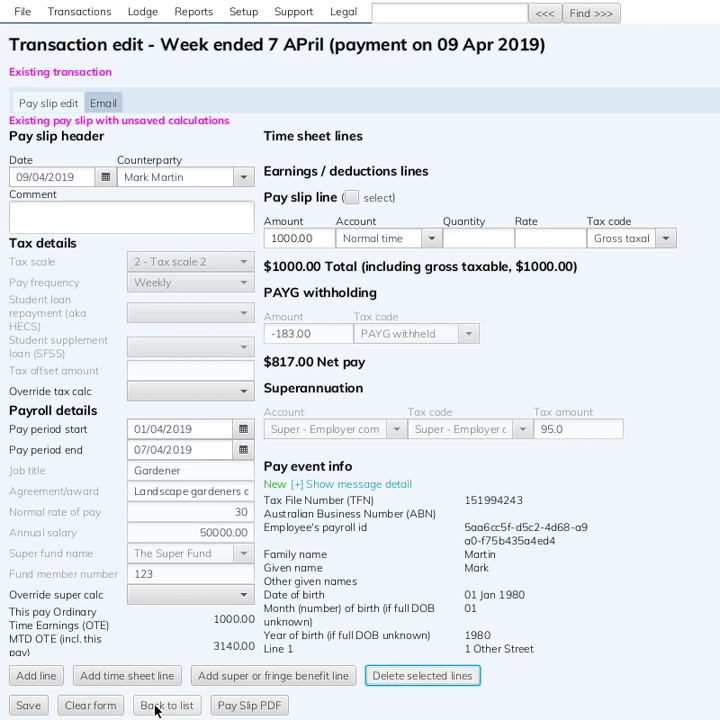
Step: Add an additional super line using the Super - Employer additional account with a tax amount of 100, and review the year-to-date superannuation amounts
{"action": "left_click", "coordinate": [212, 681]}
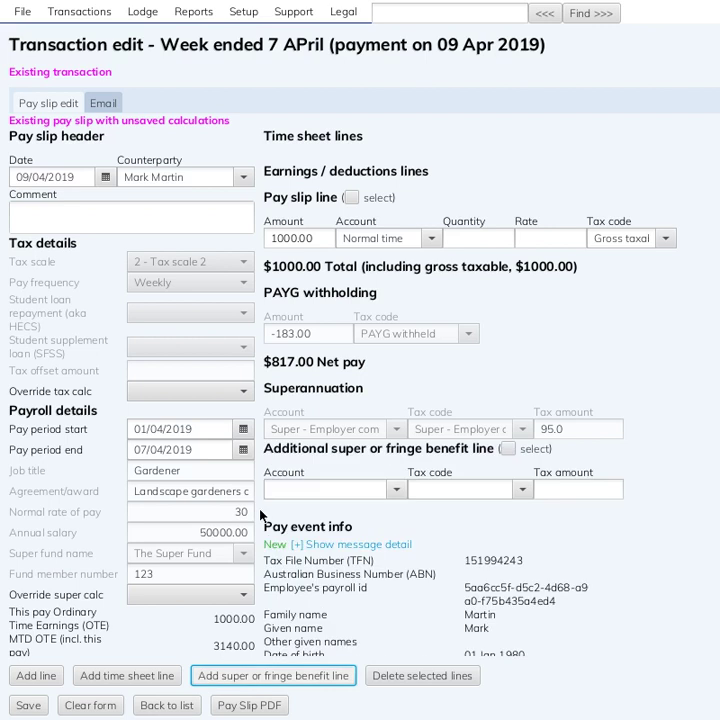
{"action": "left_click", "coordinate": [281, 490]}
{"action": "type", "text": "super"}
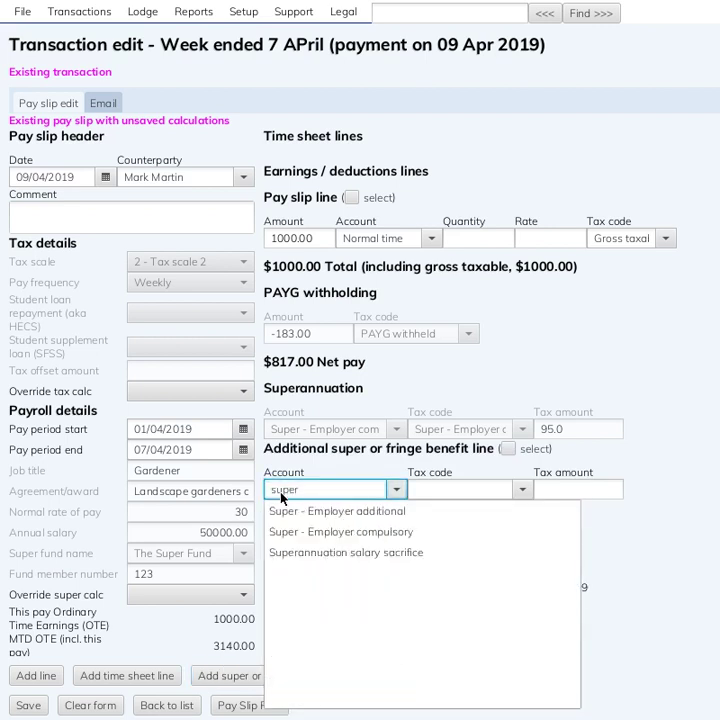
{"action": "left_click", "coordinate": [318, 510]}
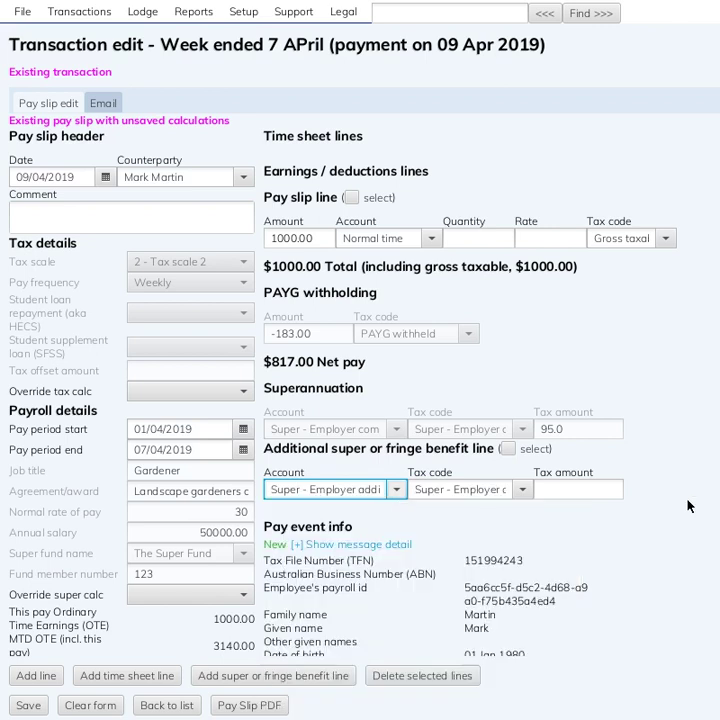
{"action": "left_click", "coordinate": [600, 488]}
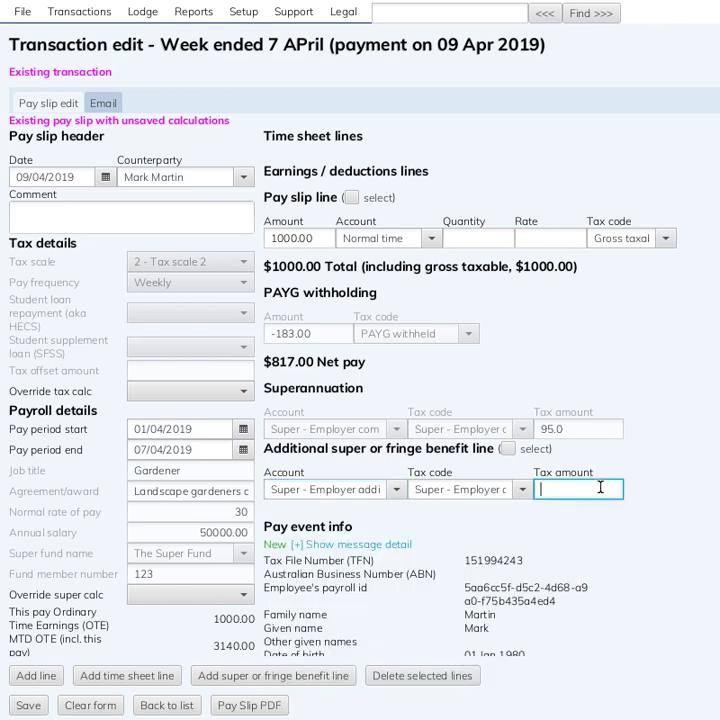
{"action": "type", "text": "100"}
{"action": "key", "text": "Tab"}
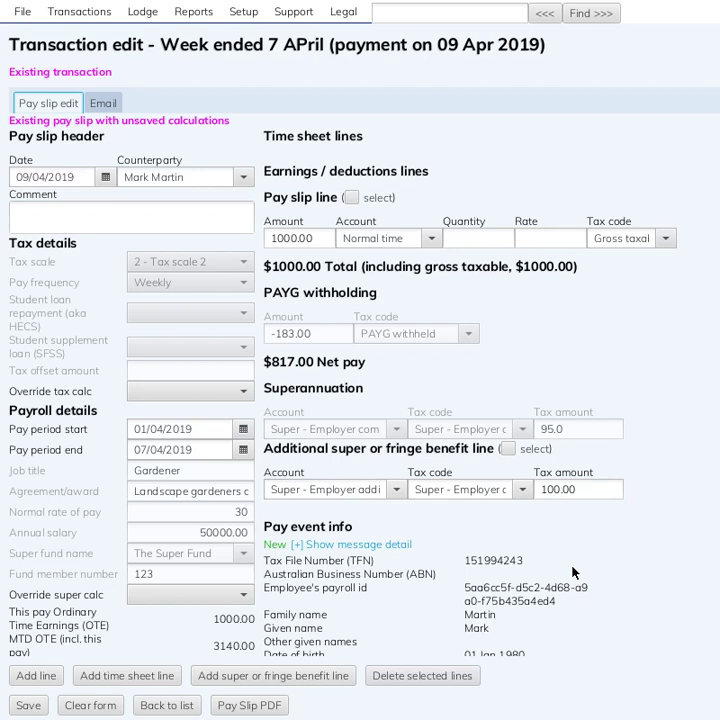
{"action": "scroll", "coordinate": [573, 572], "scroll_direction": "down", "scroll_amount": 6}
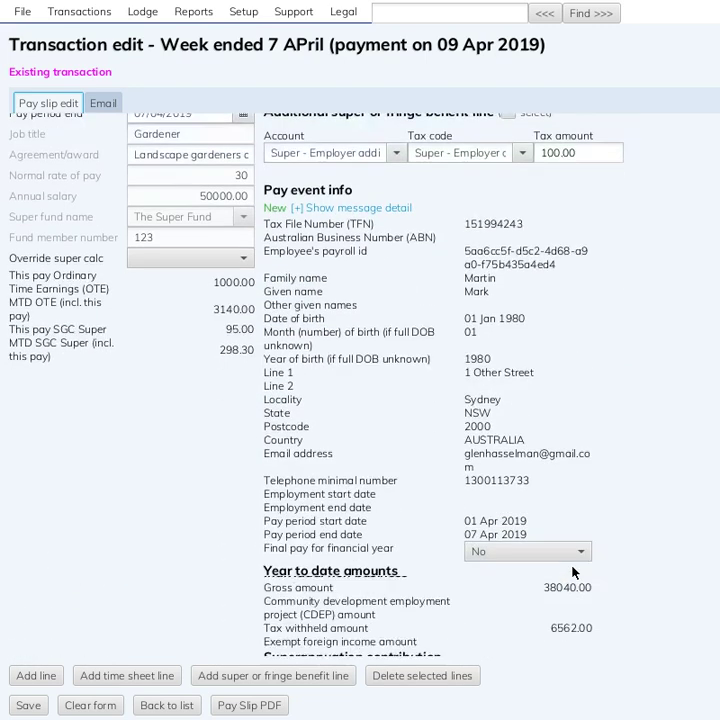
{"action": "scroll", "coordinate": [573, 572], "scroll_direction": "down", "scroll_amount": 2}
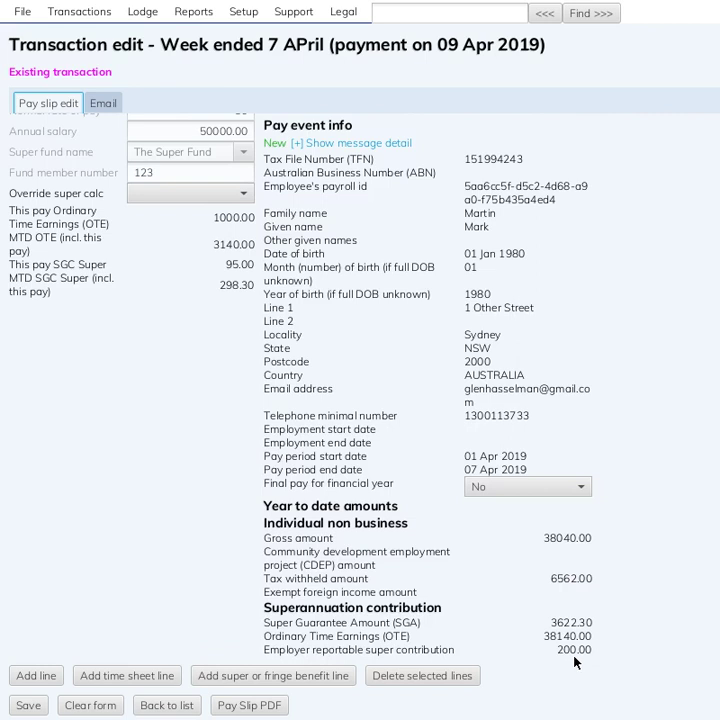
{"action": "scroll", "coordinate": [588, 562], "scroll_direction": "up", "scroll_amount": 8}
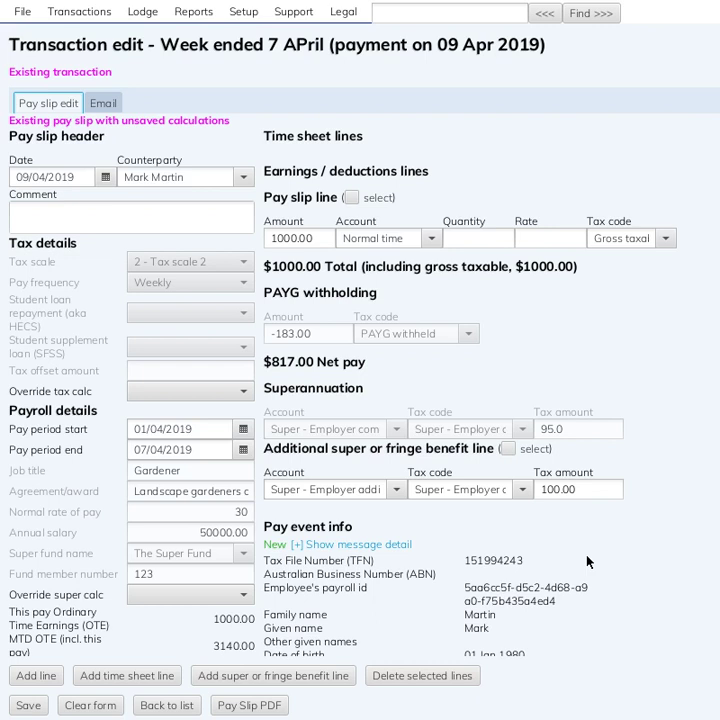
Step: Reduce the Normal time pay slip line amount to 900
{"action": "left_click", "coordinate": [328, 240]}
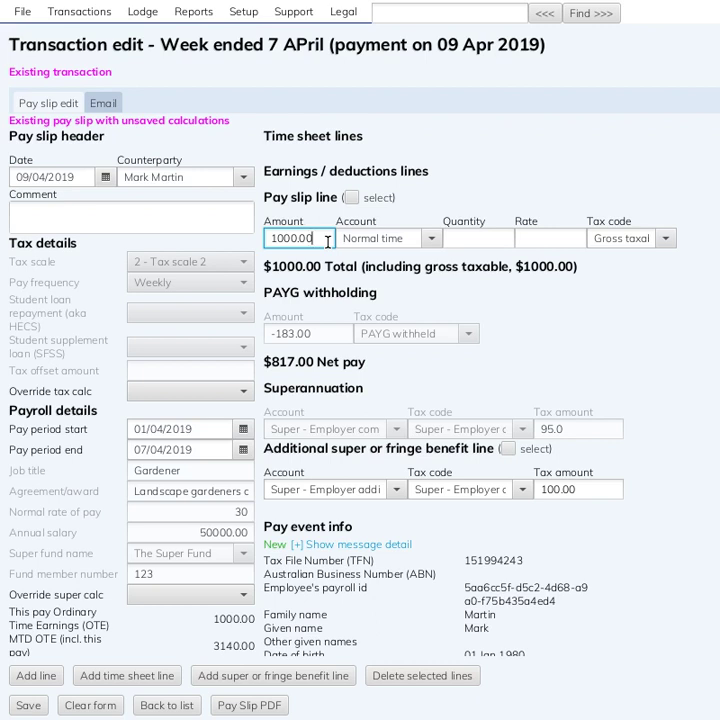
{"action": "key", "text": "ctrl+a"}
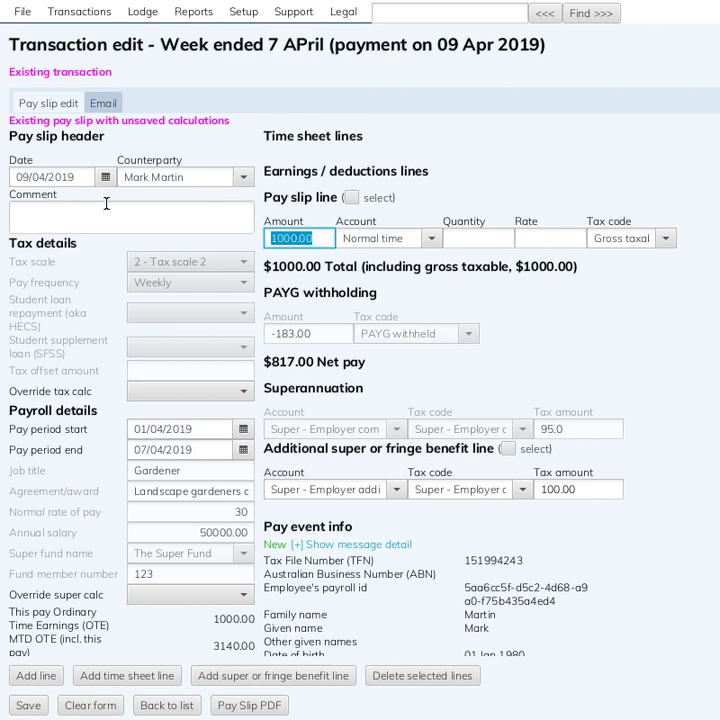
{"action": "type", "text": "9000"}
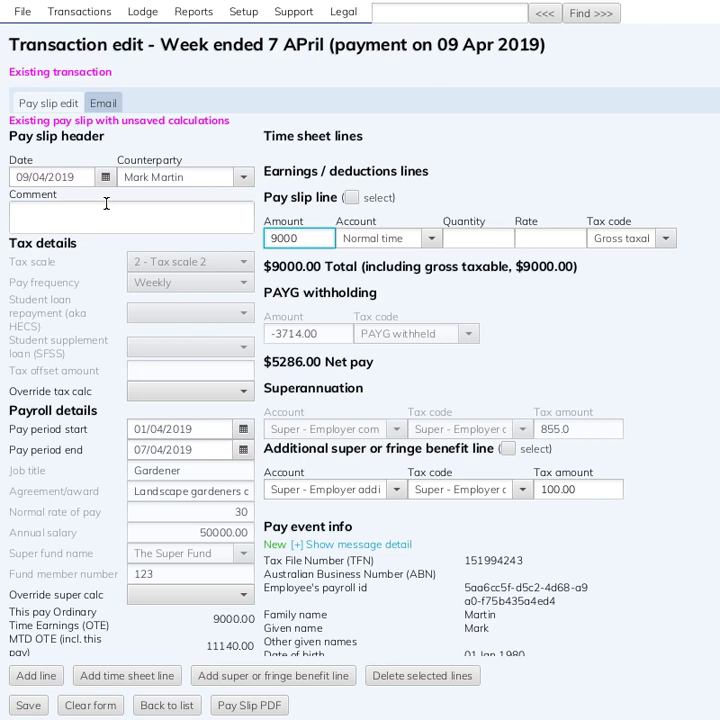
{"action": "key", "text": "BackSpace"}
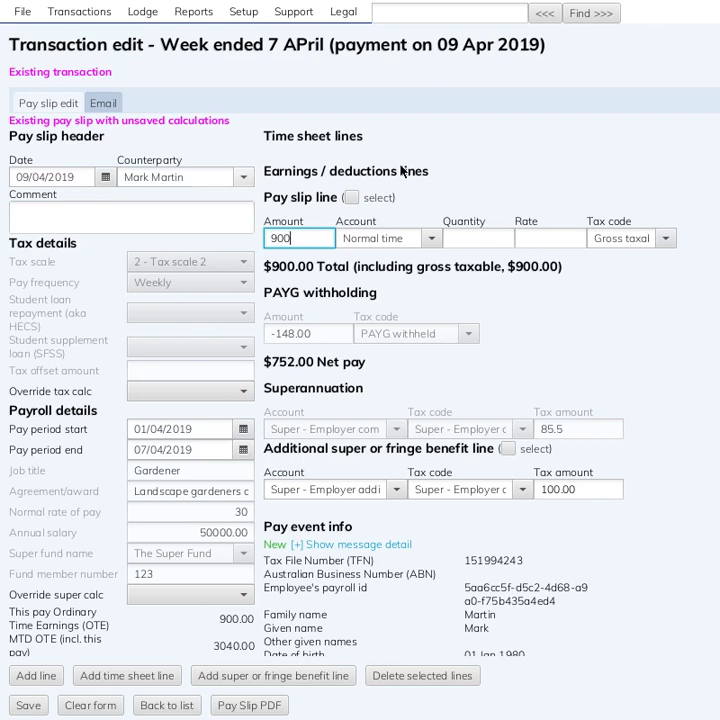
{"action": "left_click", "coordinate": [574, 310]}
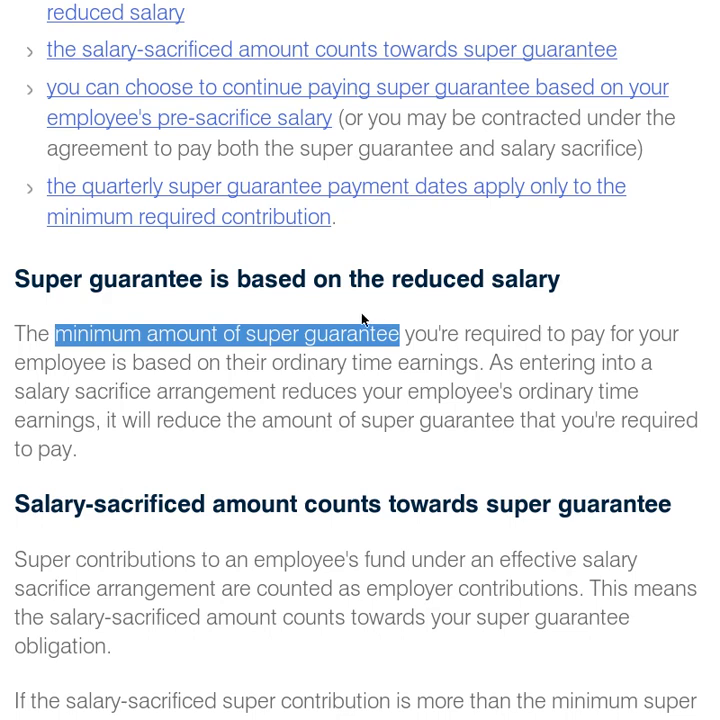
Step: Read the web guidance on how salary sacrifice affects super guarantee, highlighting the ordinary time earnings basis, the proposed legislation and its introduction date
{"action": "left_click", "coordinate": [347, 357]}
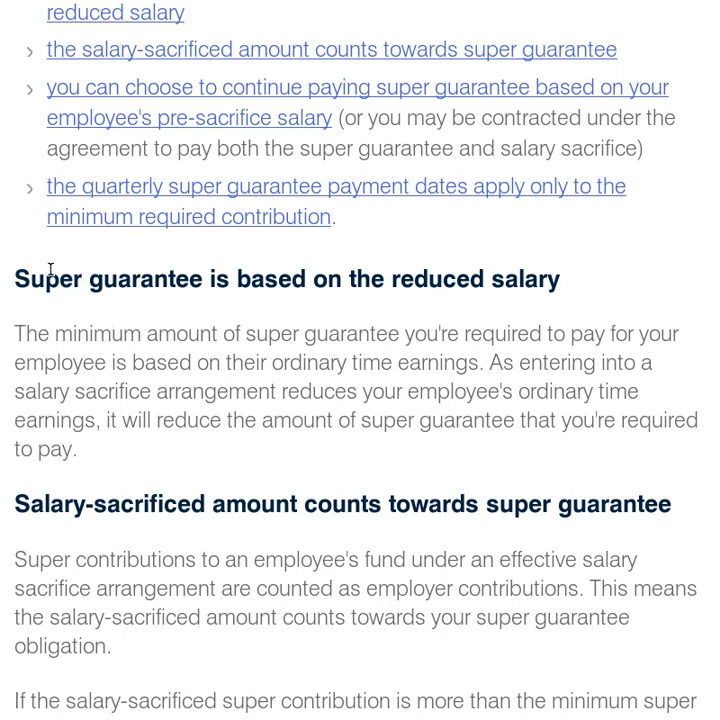
{"action": "left_click_drag", "start_coordinate": [50, 272], "coordinate": [142, 280]}
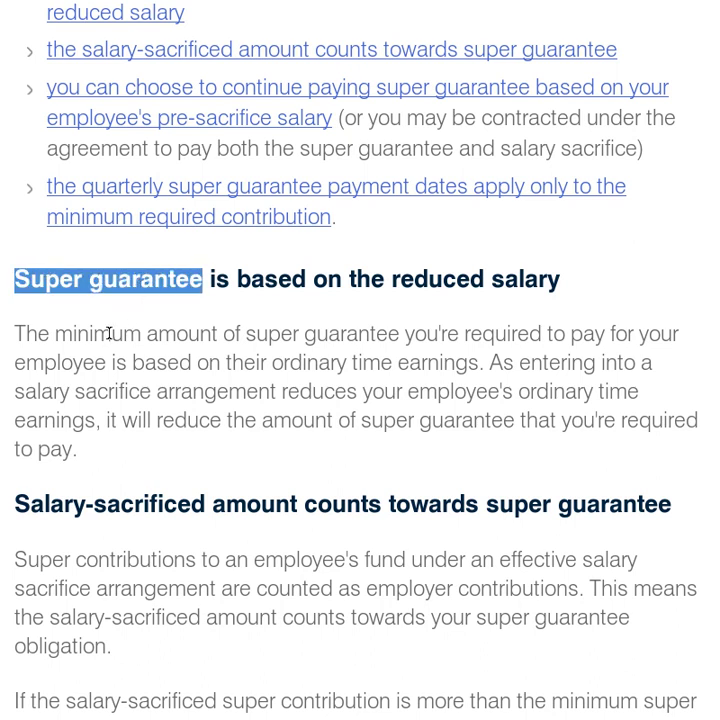
{"action": "left_click_drag", "start_coordinate": [102, 334], "coordinate": [412, 338]}
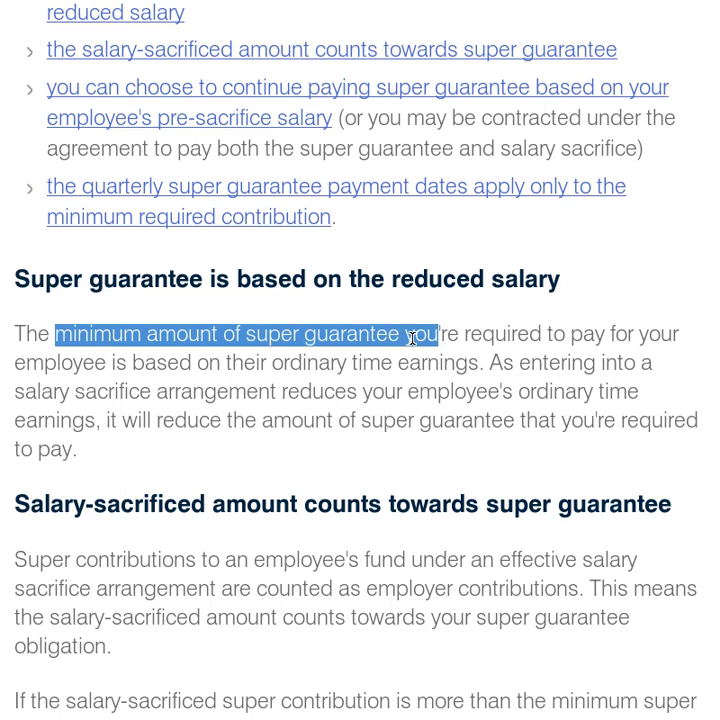
{"action": "left_click", "coordinate": [336, 362]}
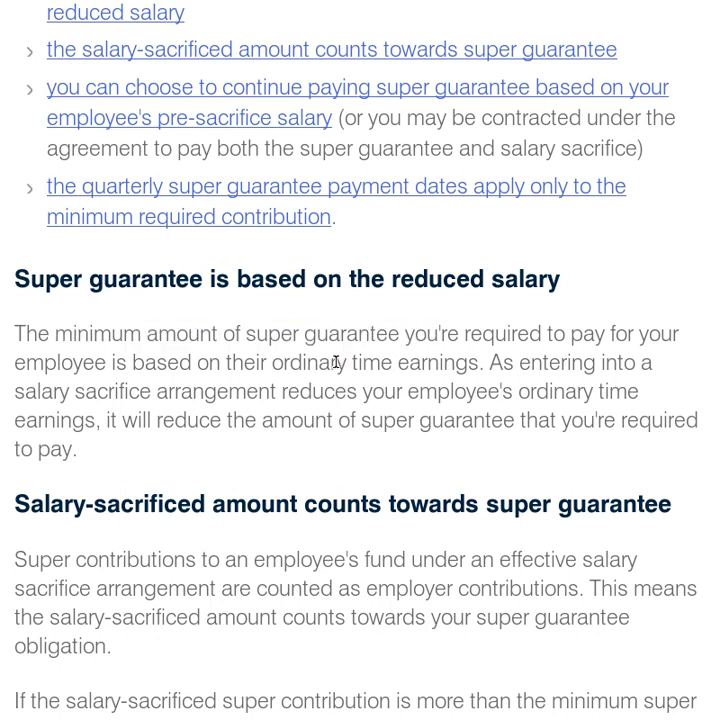
{"action": "left_click_drag", "start_coordinate": [336, 362], "coordinate": [440, 365]}
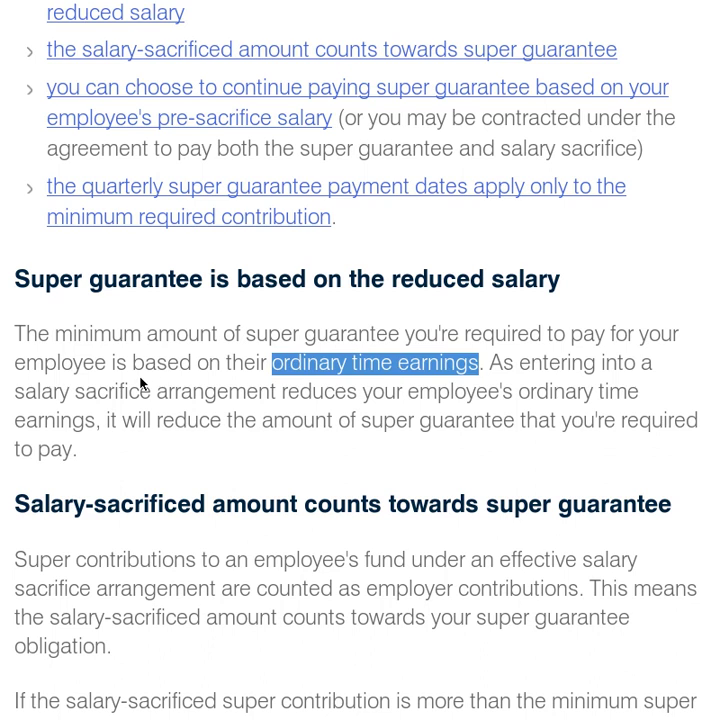
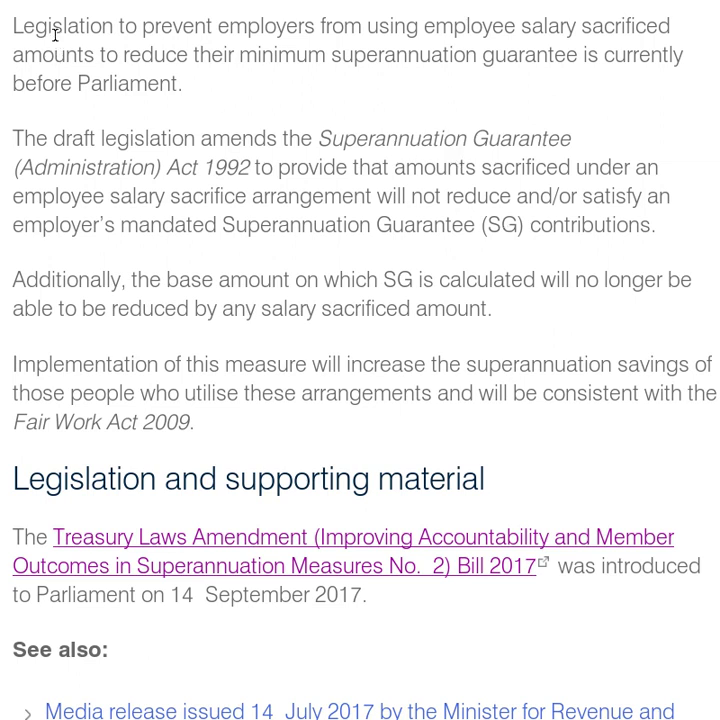
{"action": "left_click_drag", "start_coordinate": [58, 28], "coordinate": [238, 77]}
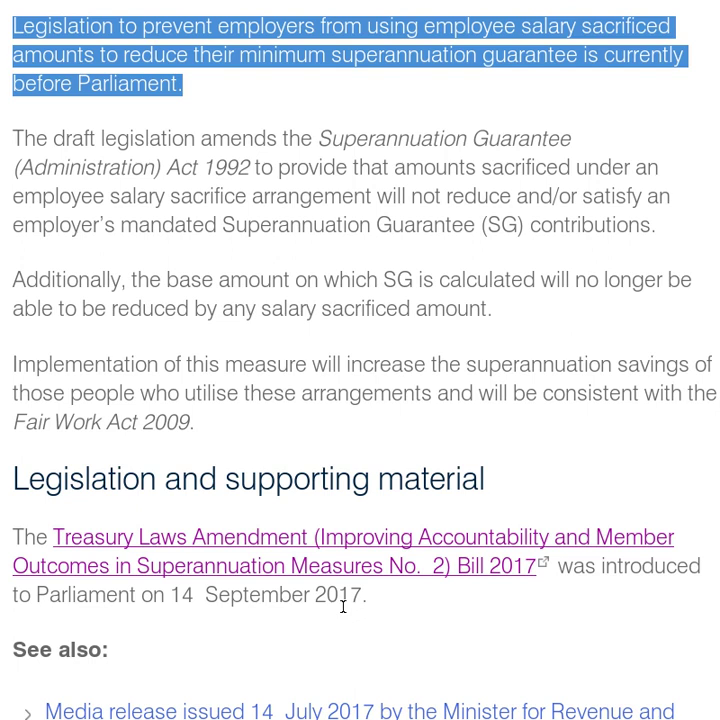
{"action": "left_click_drag", "start_coordinate": [343, 604], "coordinate": [191, 603]}
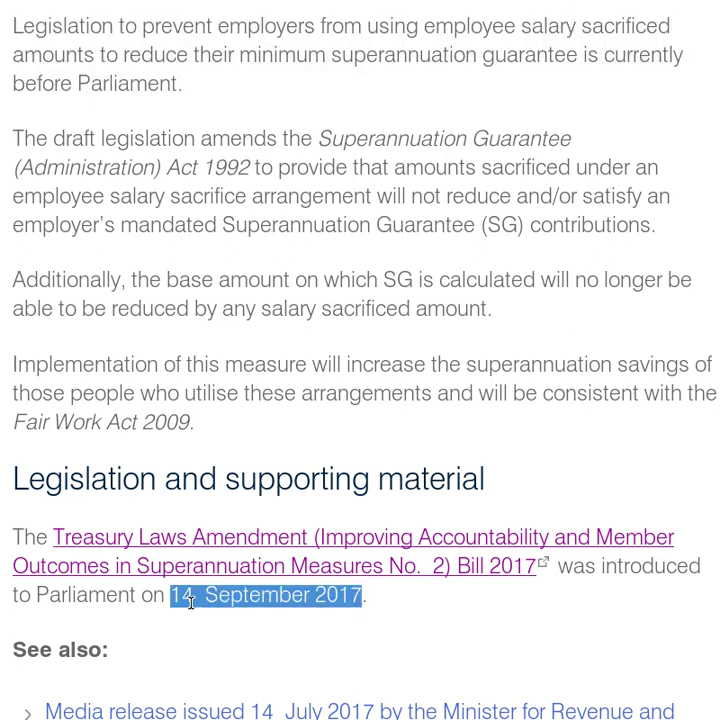
{"action": "scroll", "coordinate": [191, 603], "scroll_direction": "down", "scroll_amount": 3}
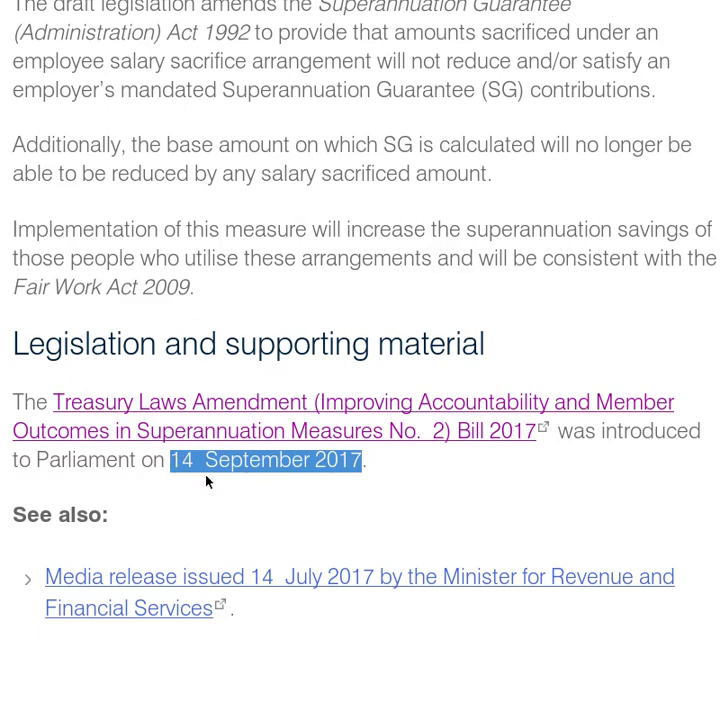
{"action": "scroll", "coordinate": [207, 482], "scroll_direction": "up", "scroll_amount": 6}
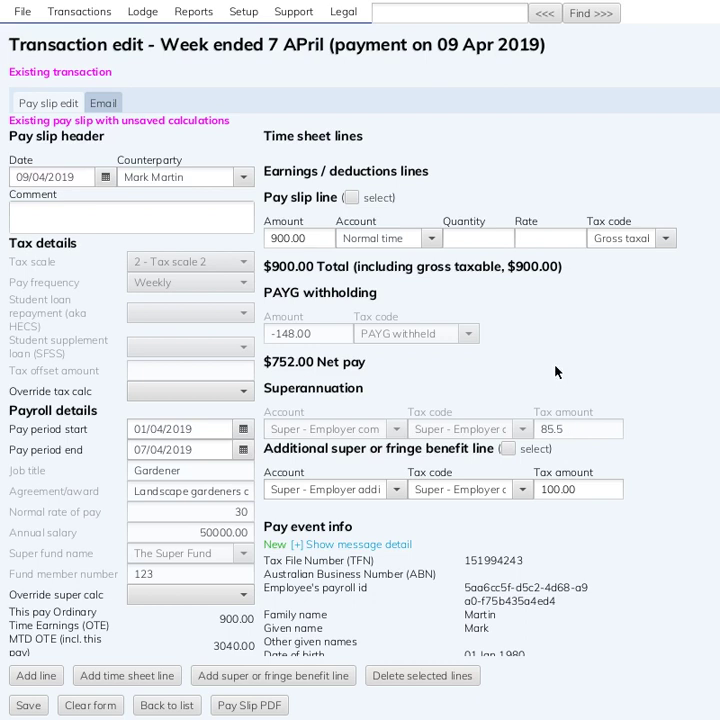
Step: Set the Normal time amount to 1000 and add a pay slip line for Superannuation salary sacrifice with an amount of -100
{"action": "left_click", "coordinate": [310, 238]}
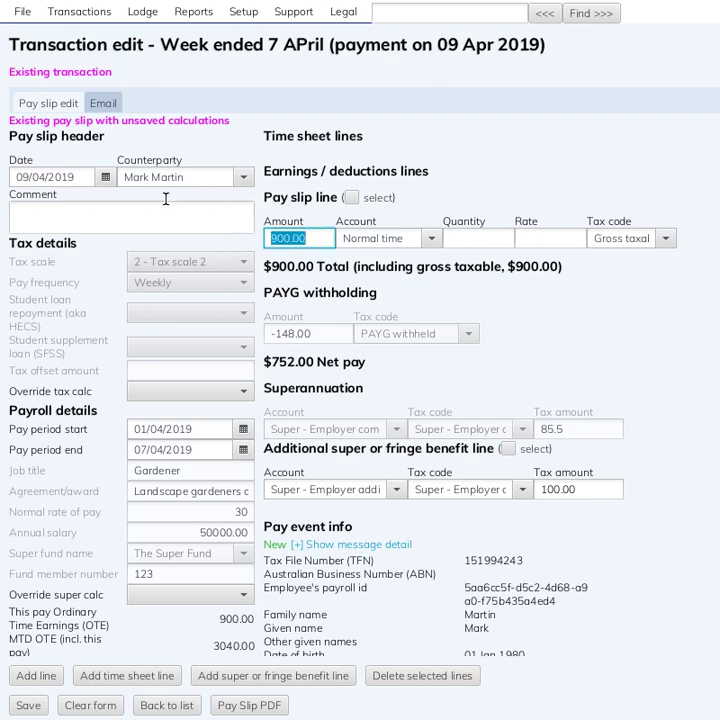
{"action": "type", "text": "1000"}
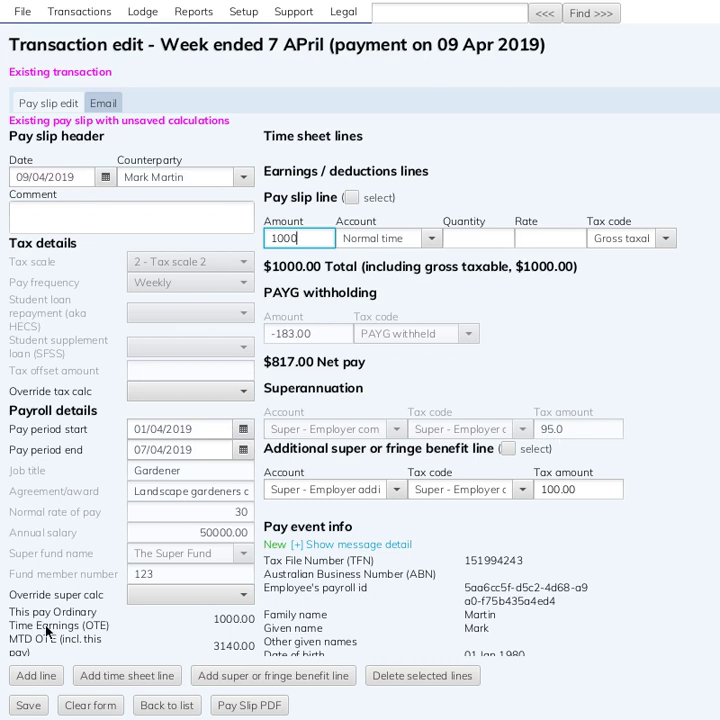
{"action": "left_click", "coordinate": [44, 678]}
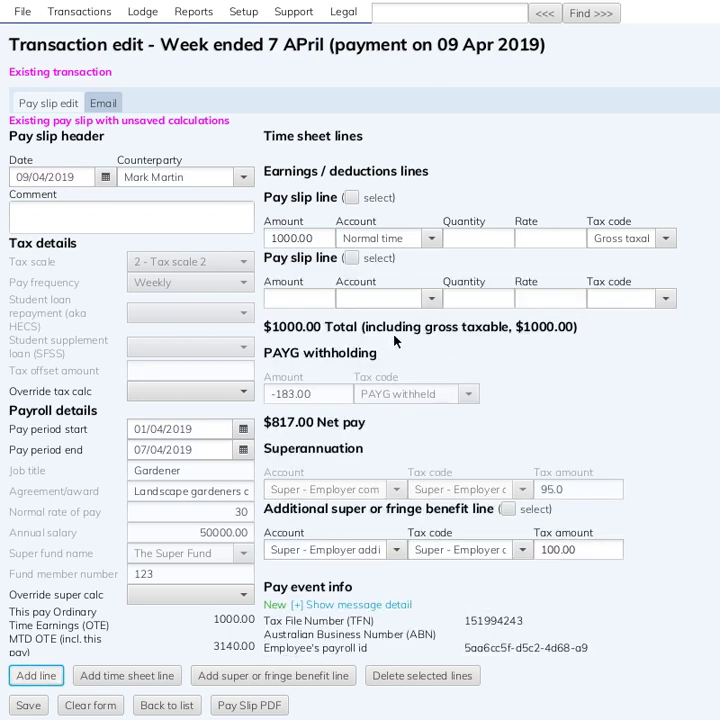
{"action": "left_click", "coordinate": [388, 306]}
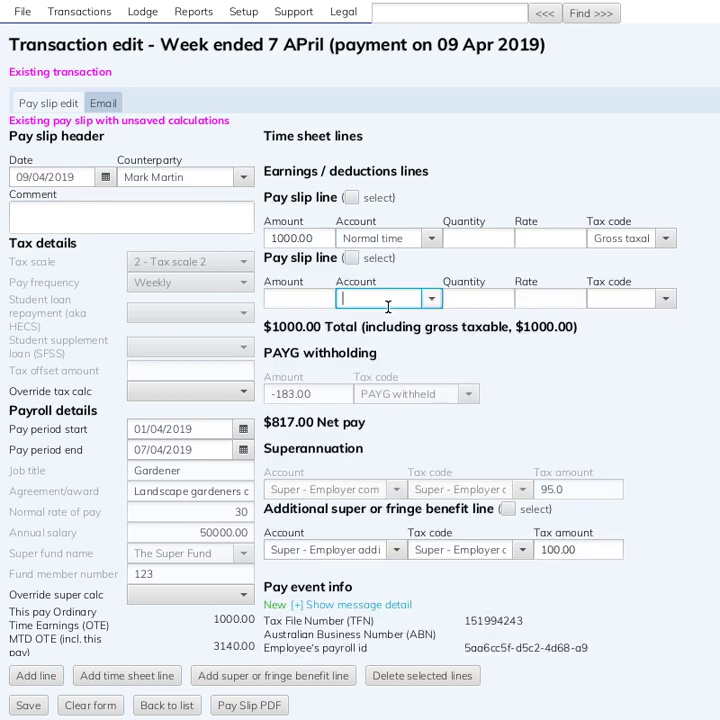
{"action": "type", "text": "s"}
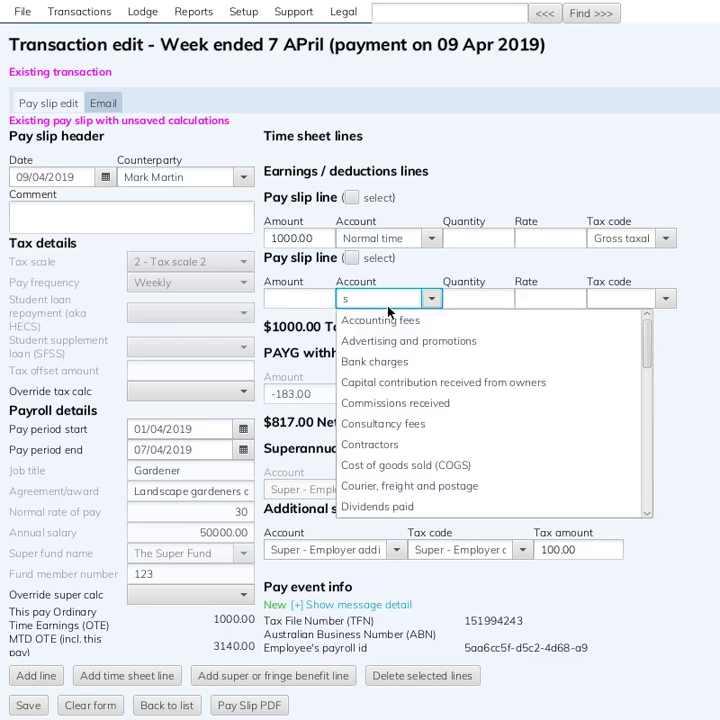
{"action": "type", "text": "uper"}
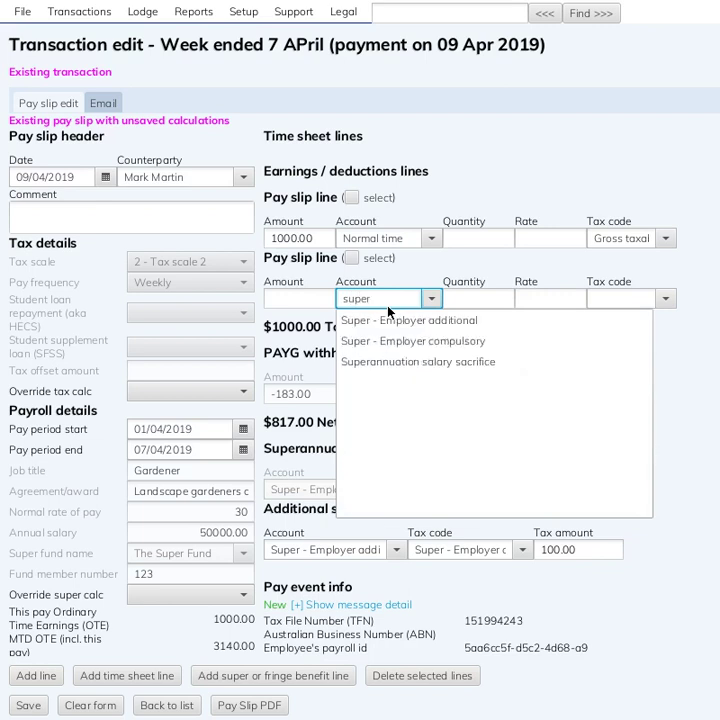
{"action": "left_click", "coordinate": [397, 364]}
{"action": "left_click", "coordinate": [306, 297]}
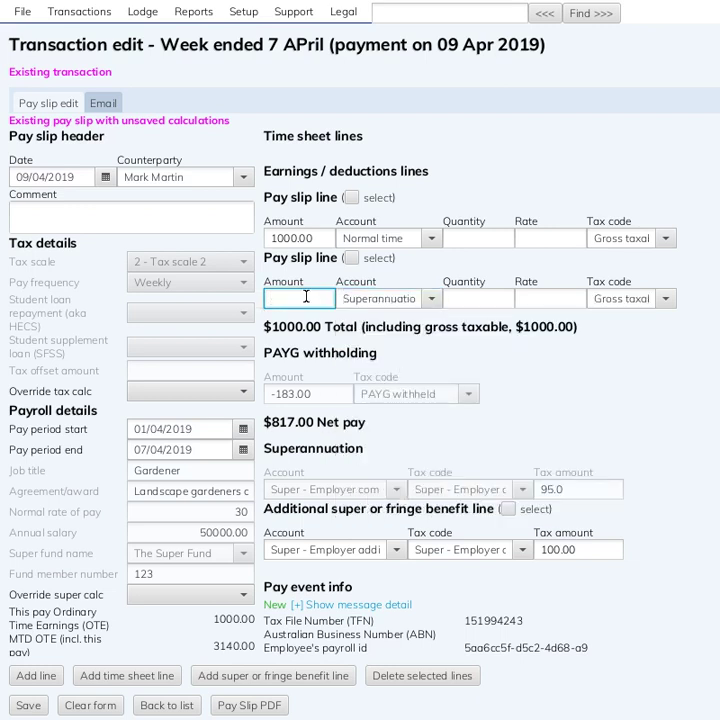
{"action": "type", "text": "-100"}
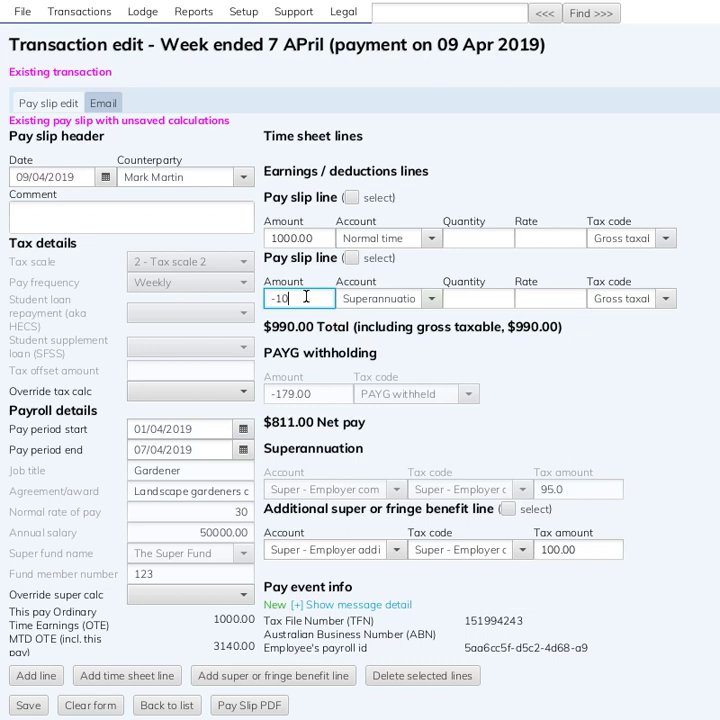
{"action": "left_click", "coordinate": [403, 302]}
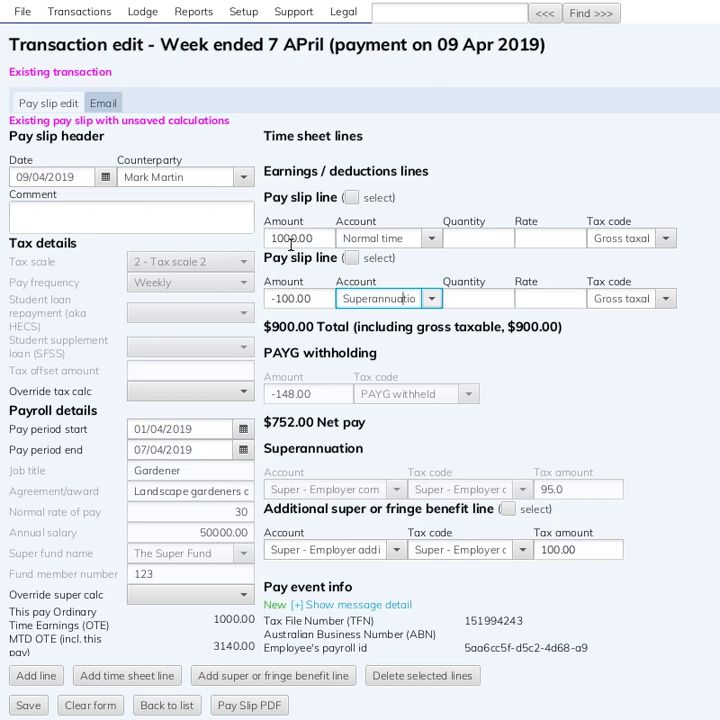
{"action": "left_click", "coordinate": [331, 239]}
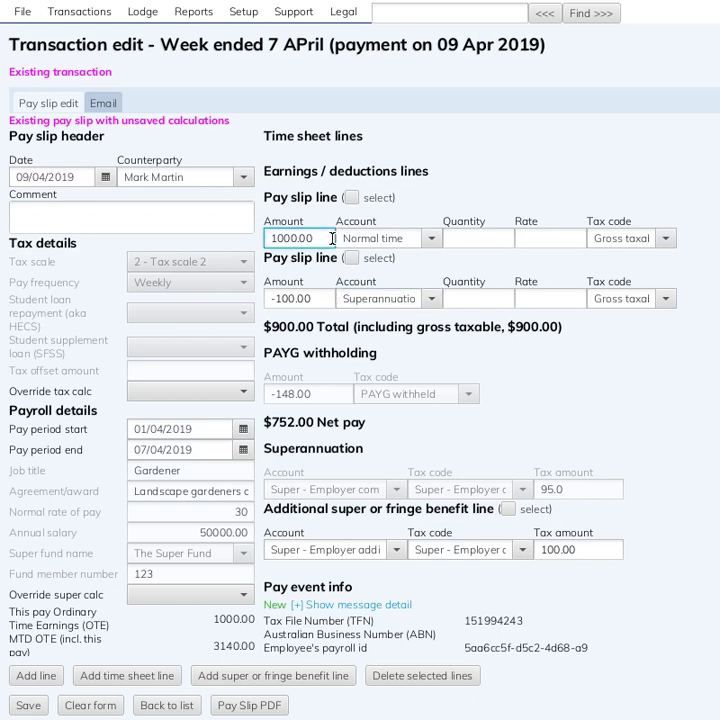
{"action": "left_click", "coordinate": [327, 298]}
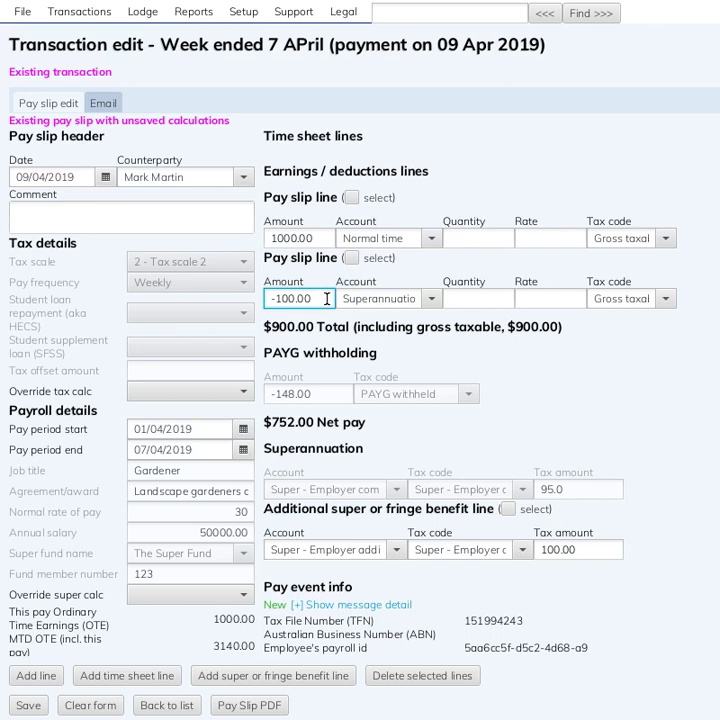
{"action": "left_click", "coordinate": [325, 237]}
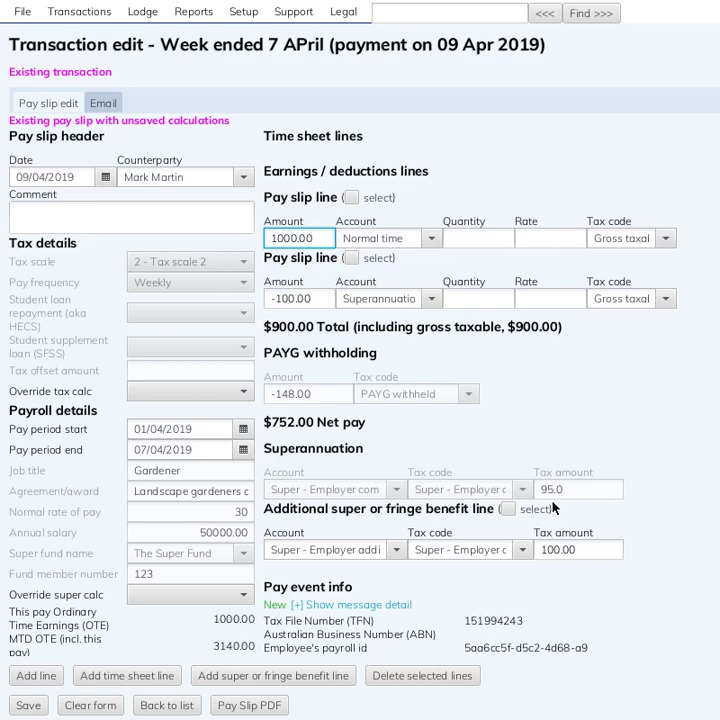
Step: Save the pay slip with its Normal time and Superannuation salary sacrifice lines
{"action": "left_click", "coordinate": [43, 710]}
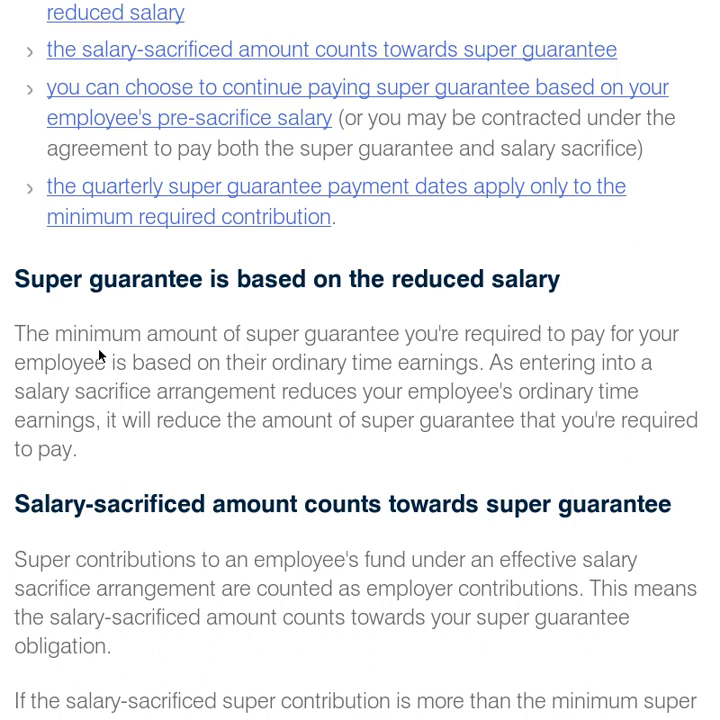
Step: Read the web guidance on super guarantee being based on the reduced salary, highlighting the sentence about the minimum amount required
{"action": "left_click_drag", "start_coordinate": [48, 334], "coordinate": [408, 336]}
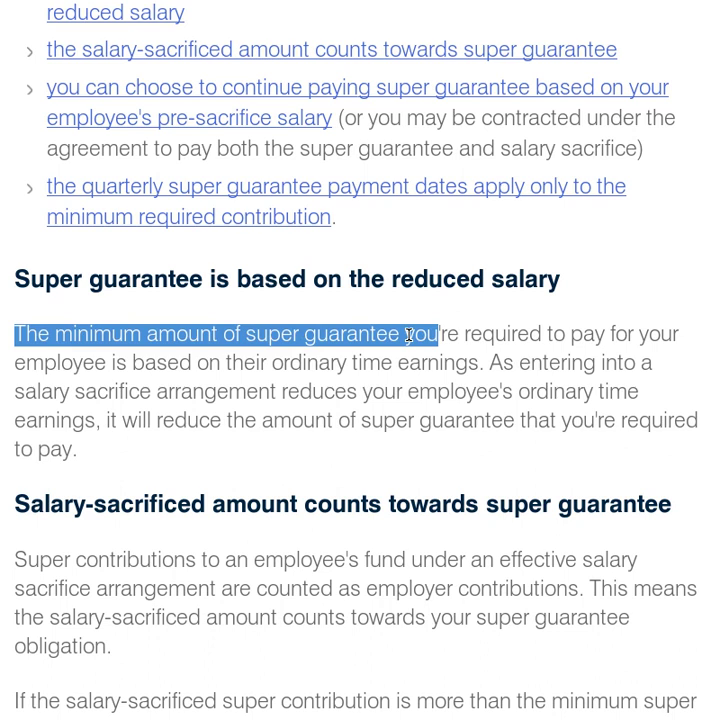
{"action": "double_click", "coordinate": [76, 333]}
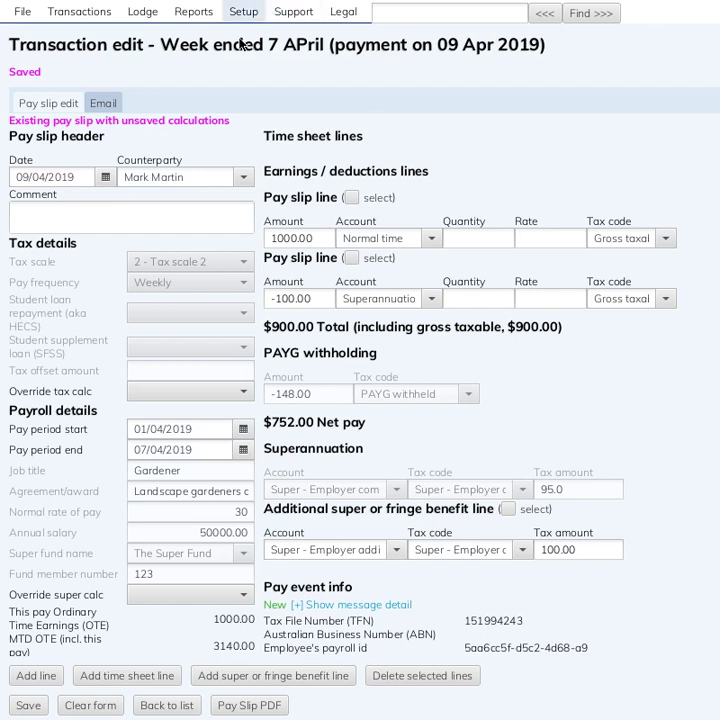
Step: Open the Superannuation salary sacrifice account from the accounts list and check its apply super and default tax code settings
{"action": "key", "text": "Tab"}
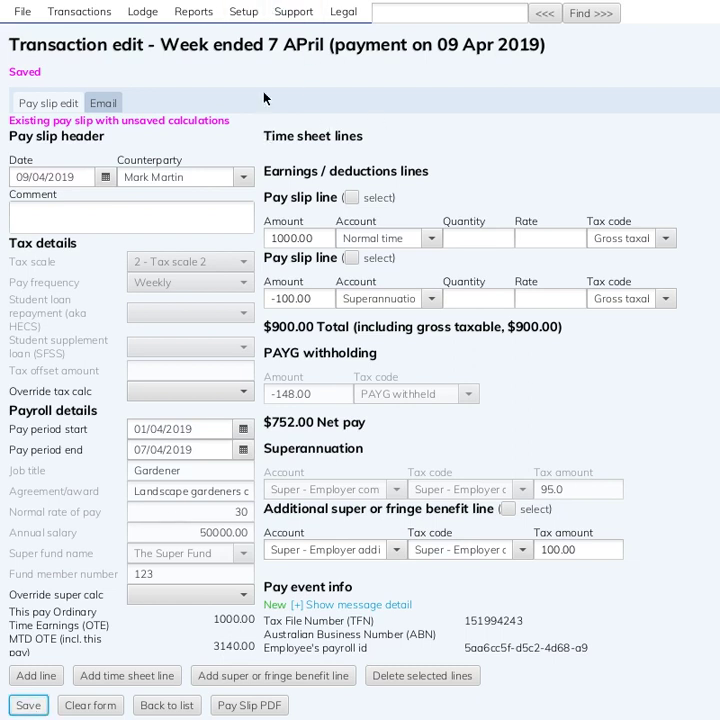
{"action": "left_click", "coordinate": [245, 12]}
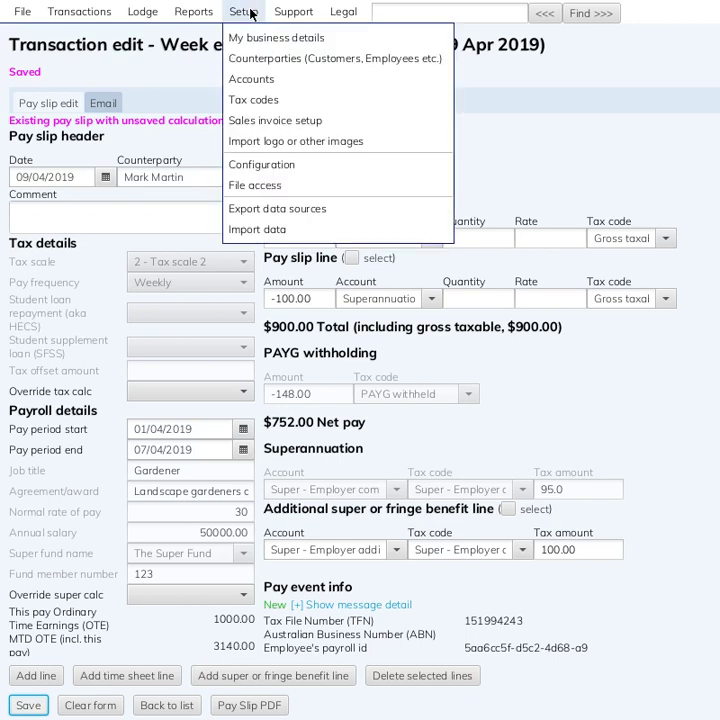
{"action": "left_click", "coordinate": [260, 79]}
{"action": "left_click", "coordinate": [44, 556]}
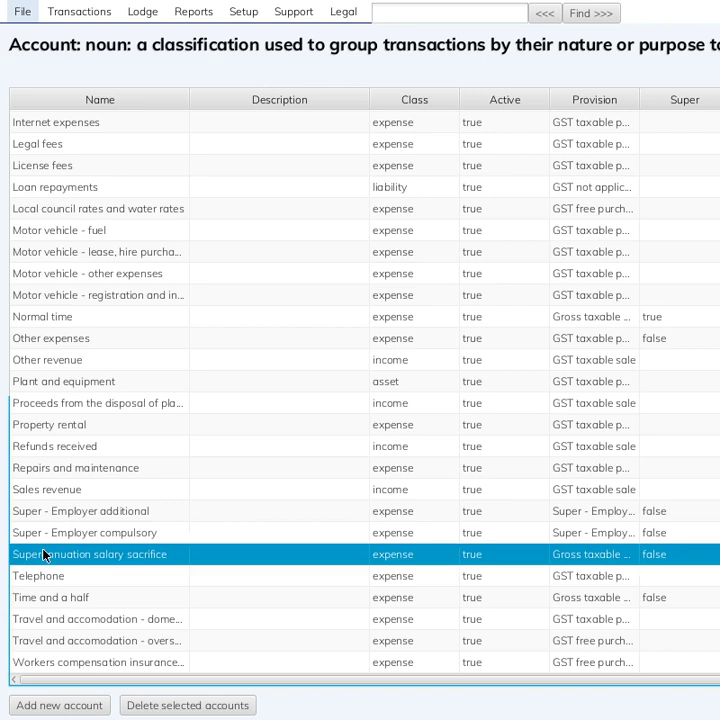
{"action": "double_click", "coordinate": [138, 561]}
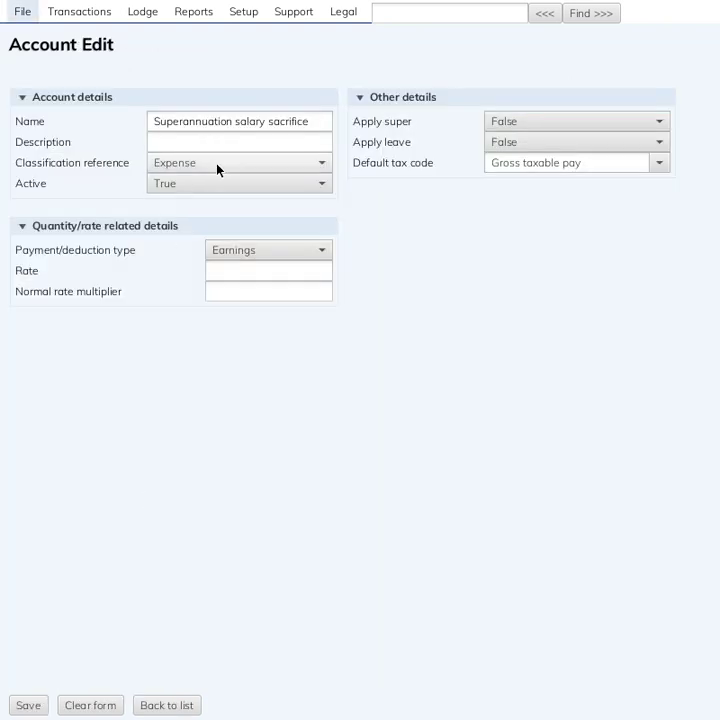
{"action": "left_click", "coordinate": [492, 127]}
{"action": "left_click", "coordinate": [492, 127]}
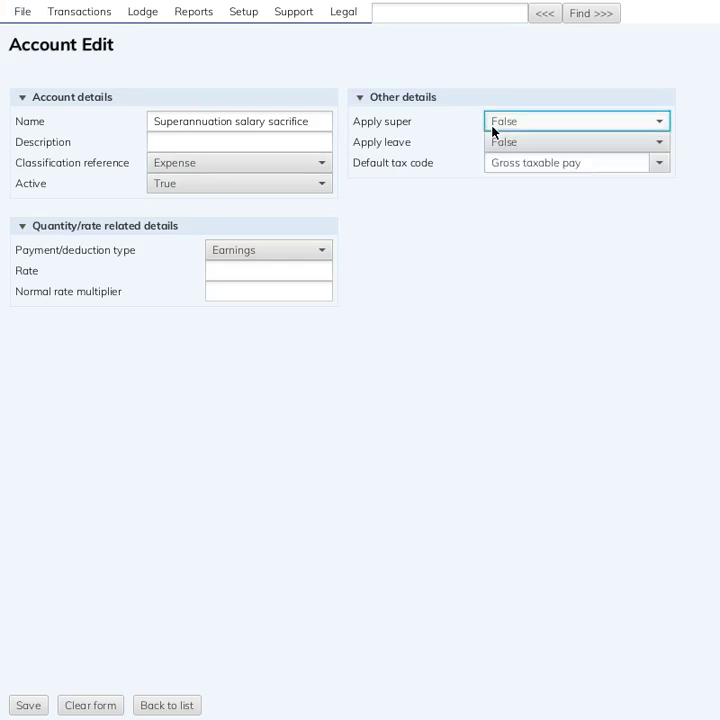
{"action": "left_click", "coordinate": [628, 169]}
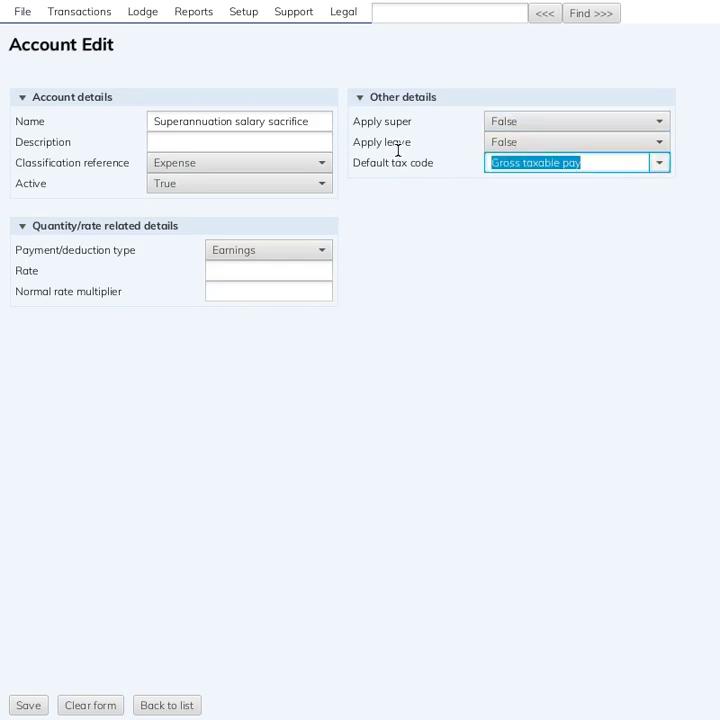